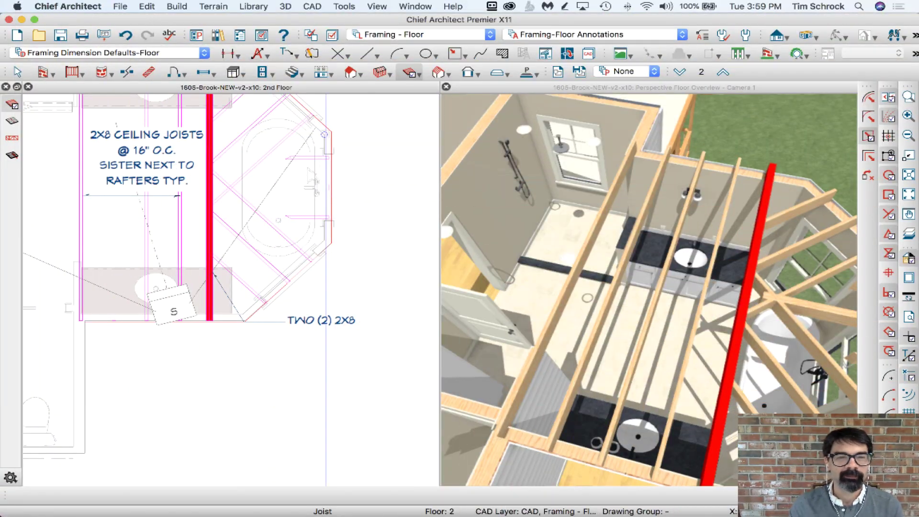
- Zoom into the joist area and reveal the toolbar's hidden overflow tools, including the eyedropper
scroll(279, 67, "up", 4)
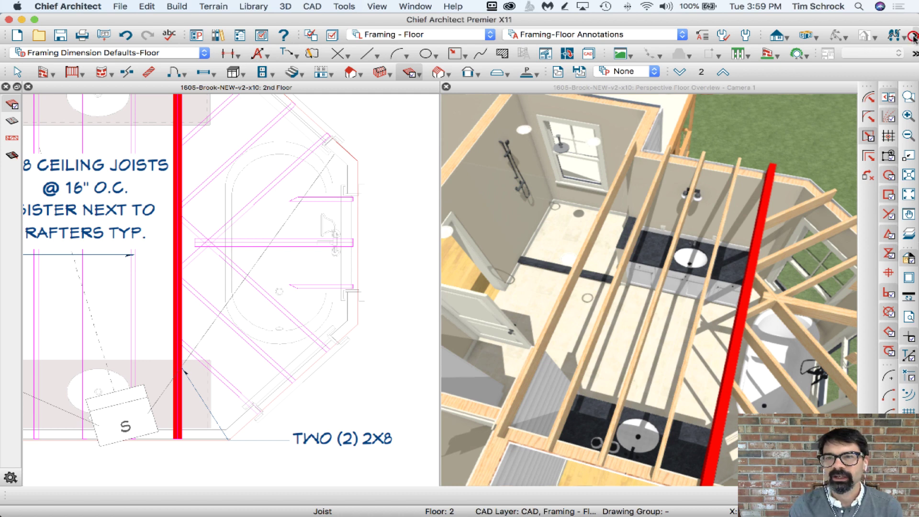
left_click(915, 36)
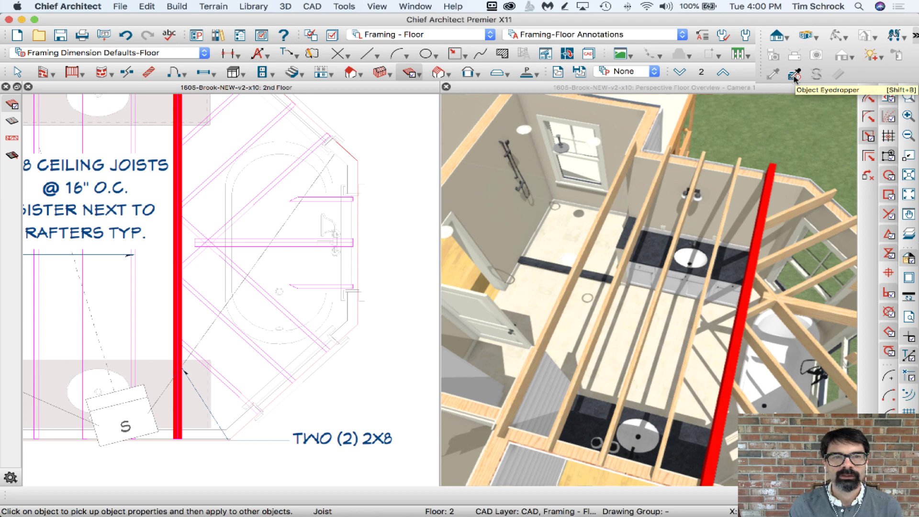
- Activate the Object Eyedropper from Tools > Object Painter
left_click(344, 6)
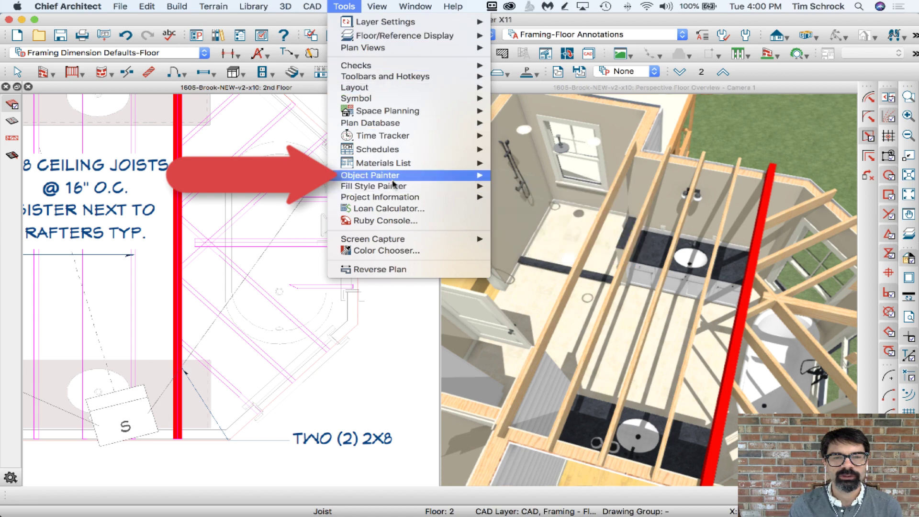
mouse_move(397, 180)
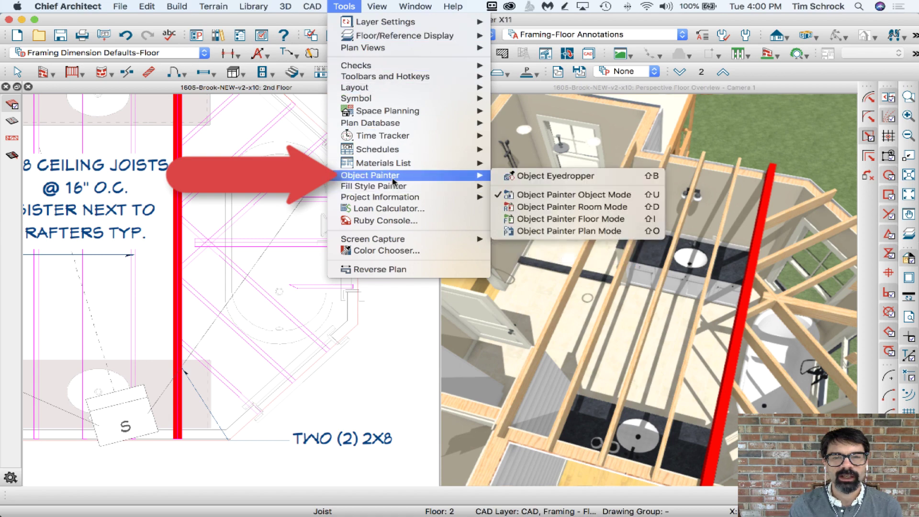
left_click(536, 177)
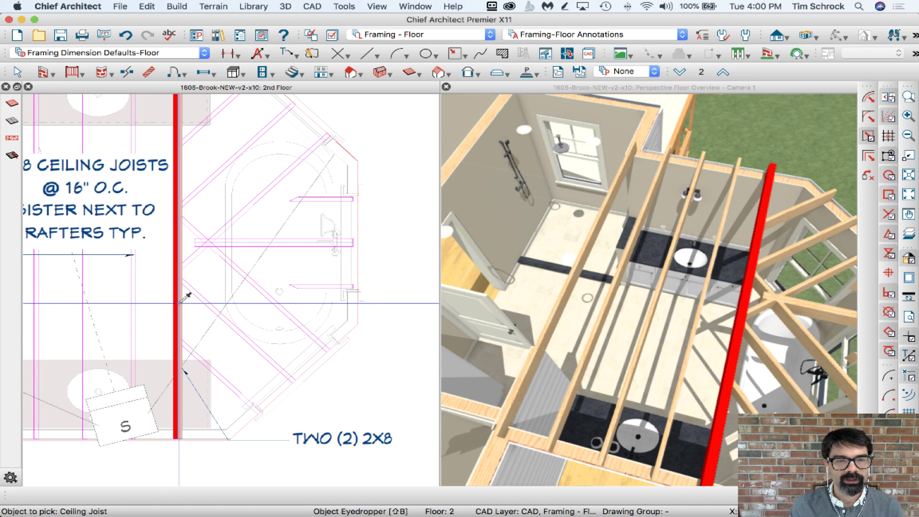
- Load the red ceiling joist's properties into the Object Painter with the eyedropper
left_click(181, 301)
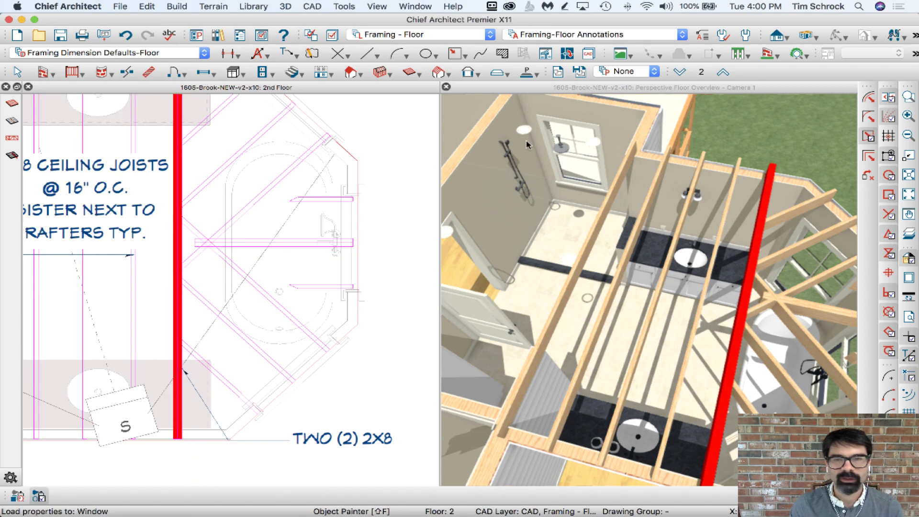
scroll(368, 114, "up", 1)
key("shift+b")
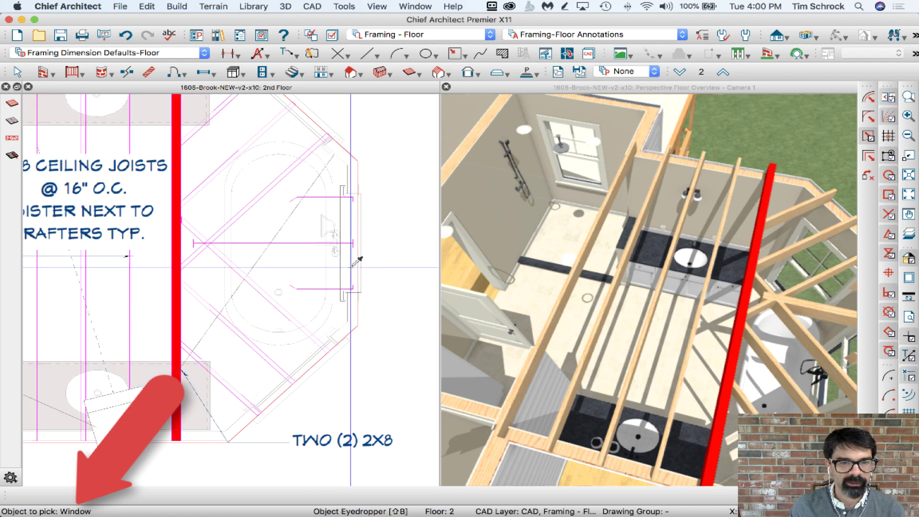
left_click(178, 300)
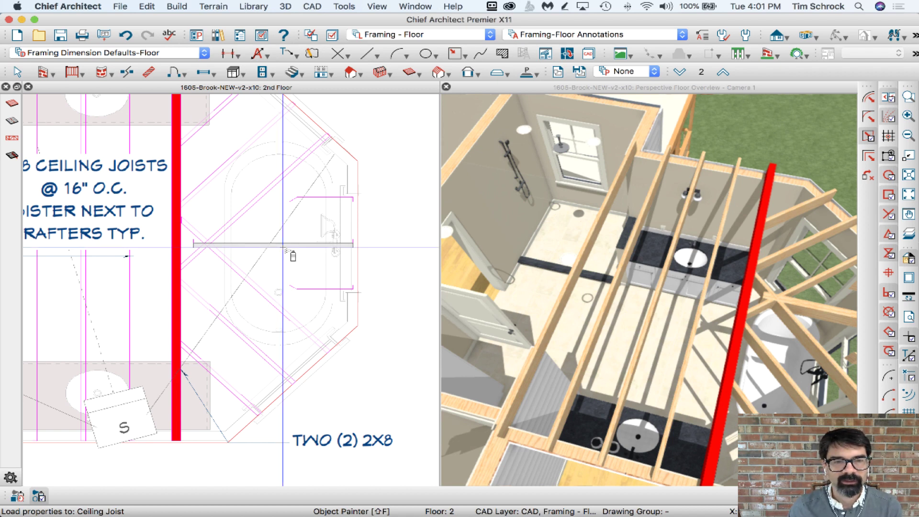
- Paint the horizontal ceiling joist with the red joist's properties and check it zoomed out
left_click(287, 249)
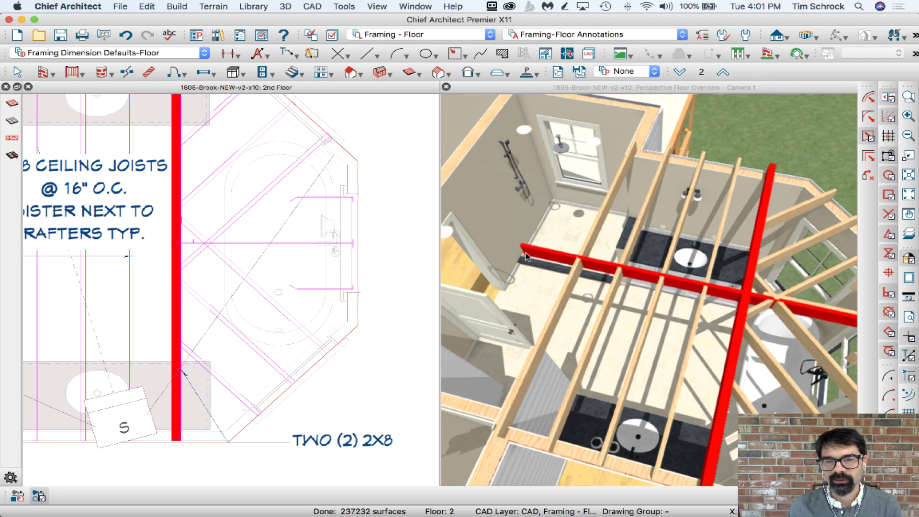
key("shift+f")
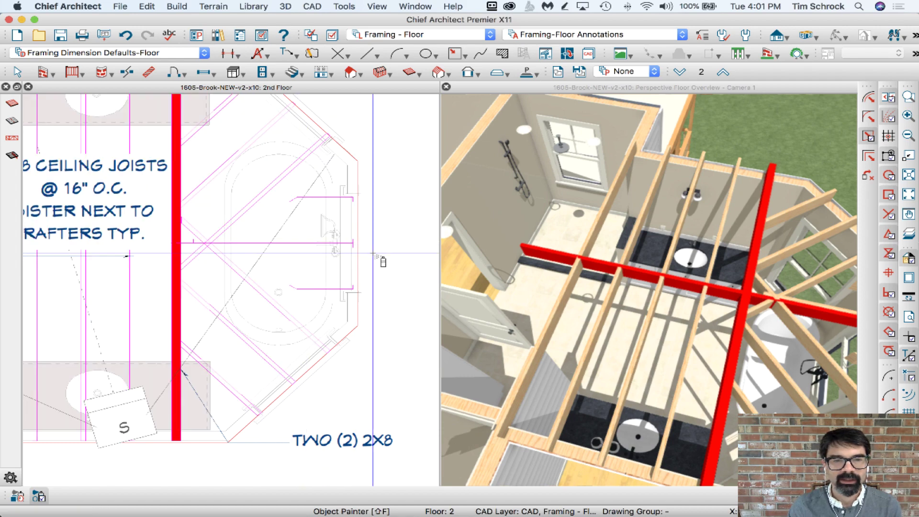
scroll(391, 260, "down", 1)
scroll(263, 254, "down", 2)
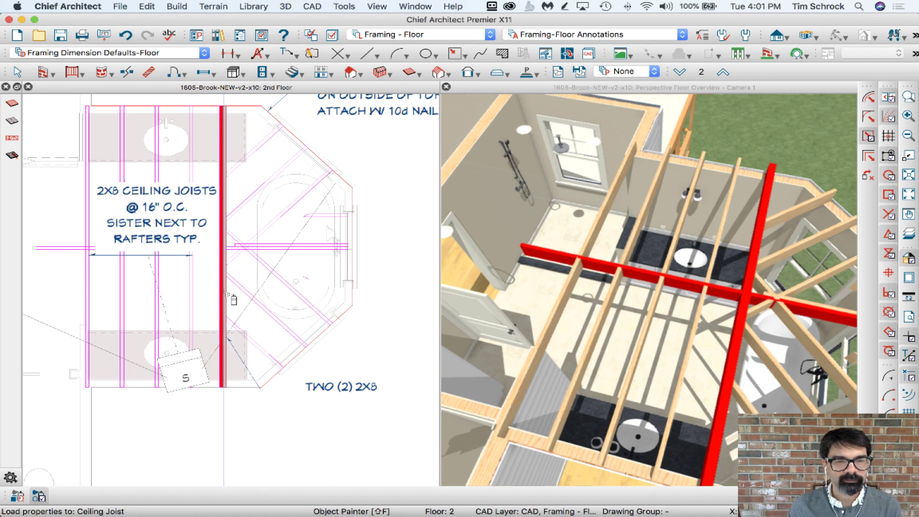
scroll(221, 312, "up", 2)
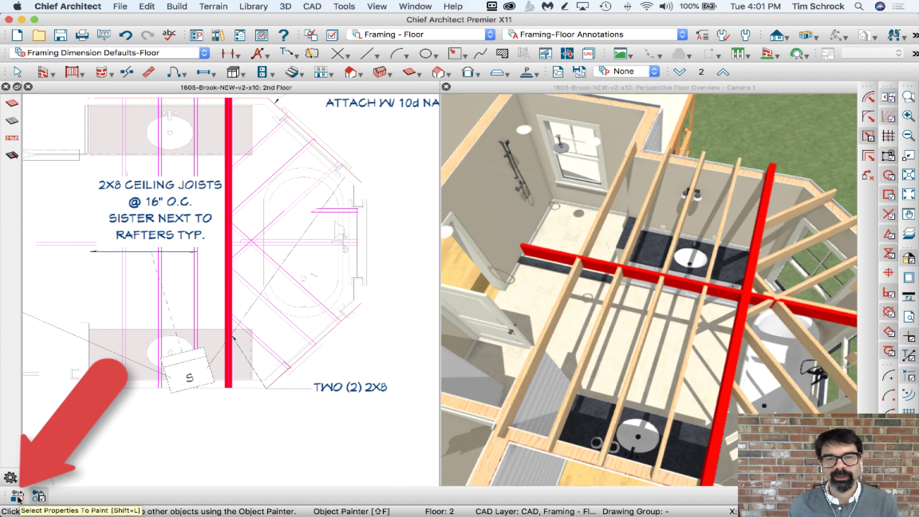
- In Select Properties To Paint, uncheck Centerline Length and keep all other joist properties
left_click(17, 498)
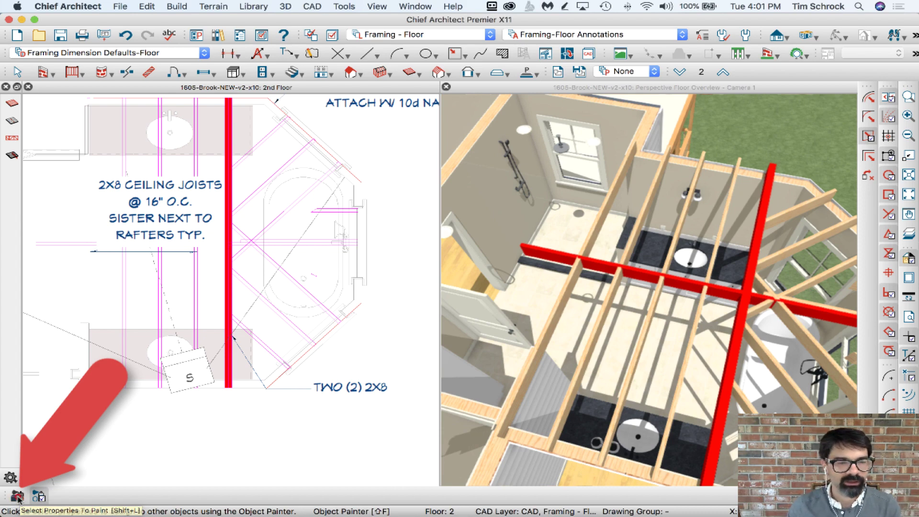
left_click(244, 311)
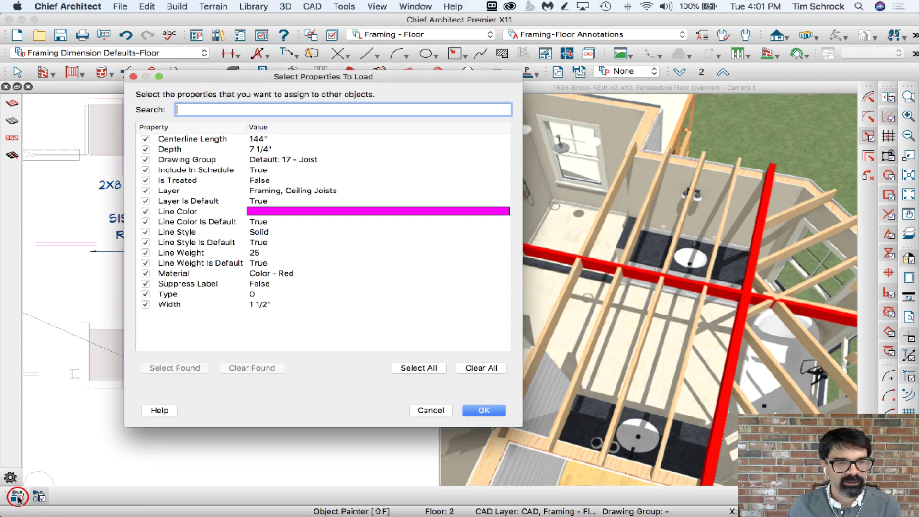
left_click(146, 139)
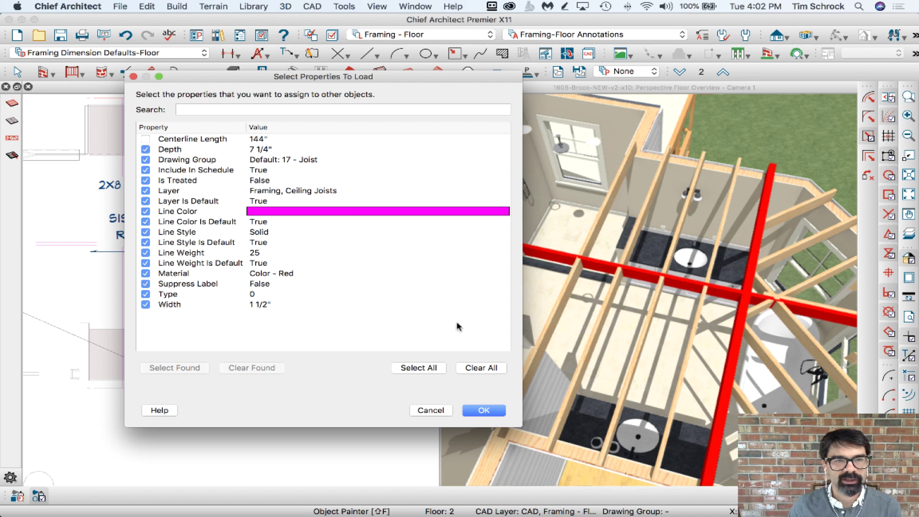
left_click(483, 411)
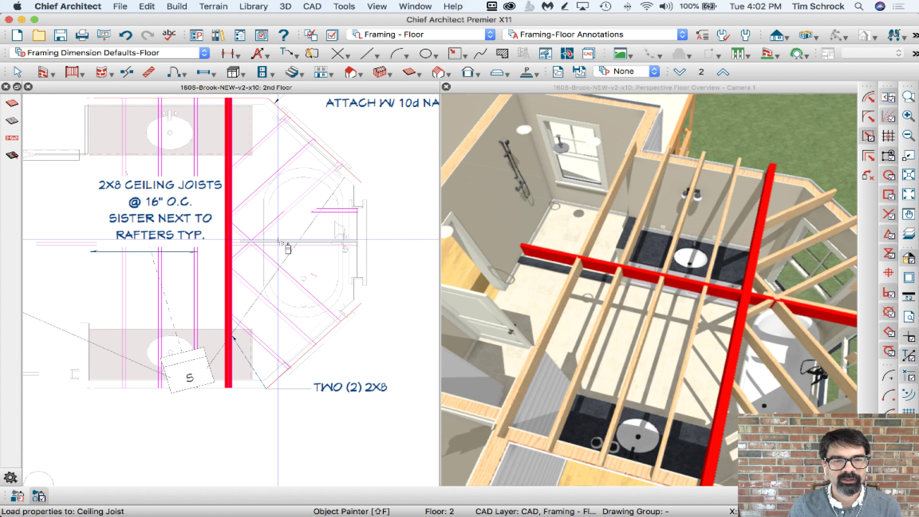
- Paint another ceiling joist with the loaded red joist properties, then stop painting
scroll(287, 248, "up", 3)
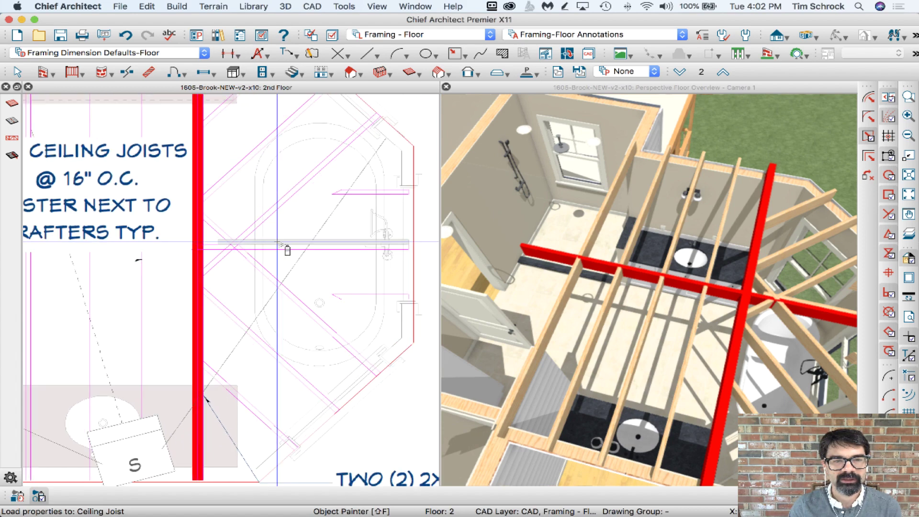
scroll(281, 251, "down", 1)
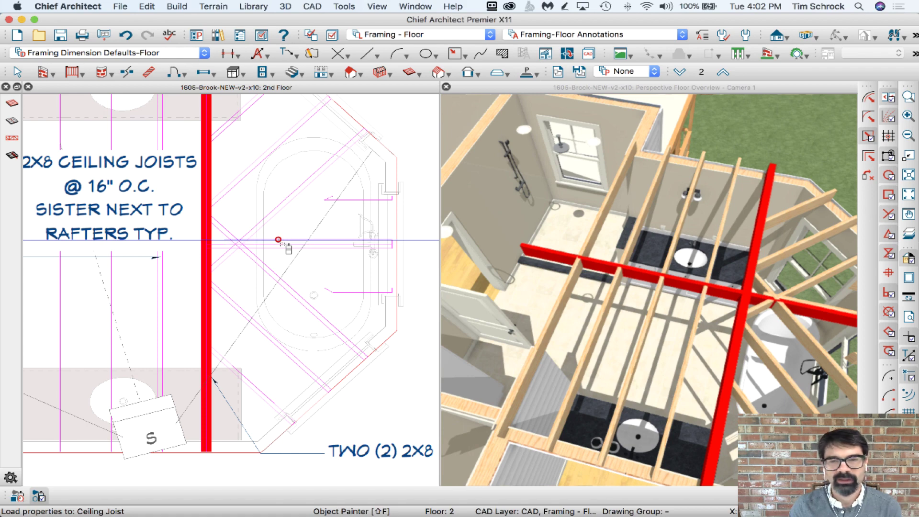
left_click(283, 243)
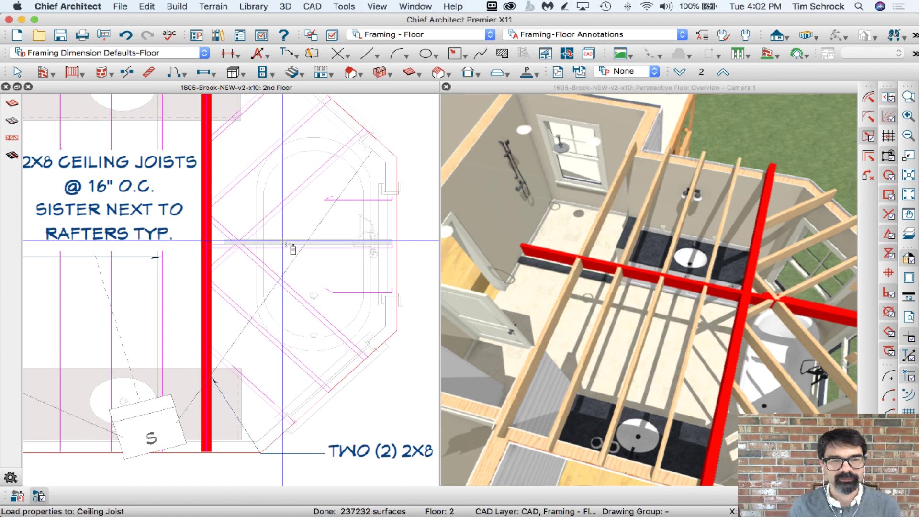
key("Escape")
- Draw a new horizontal ceiling joist and drag its end so it meets the red beam
scroll(401, 245, "down", 2)
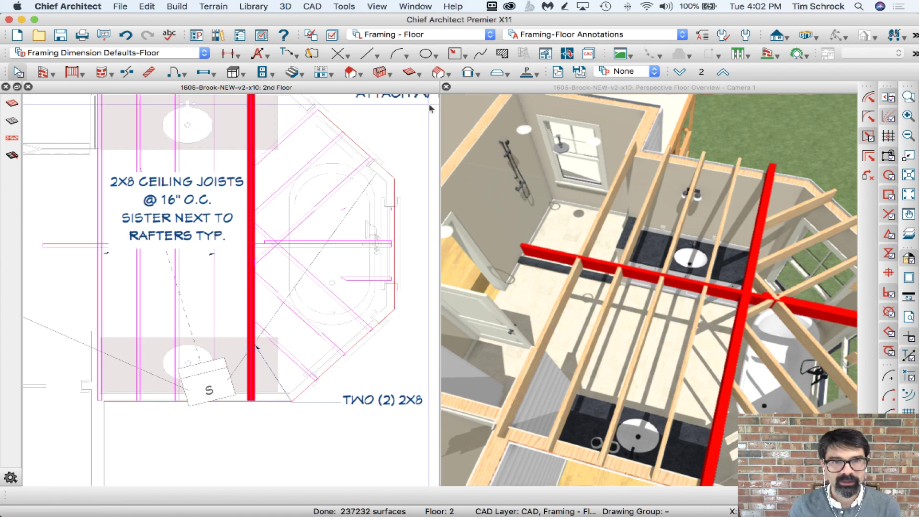
left_click(410, 73)
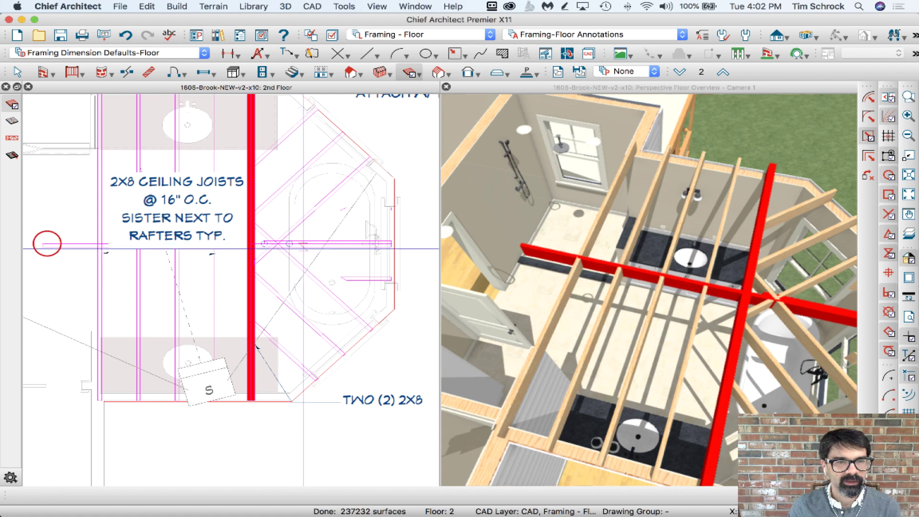
left_click_drag(44, 245, 392, 245)
left_click_drag(305, 245, 256, 251)
scroll(256, 251, "up", 4)
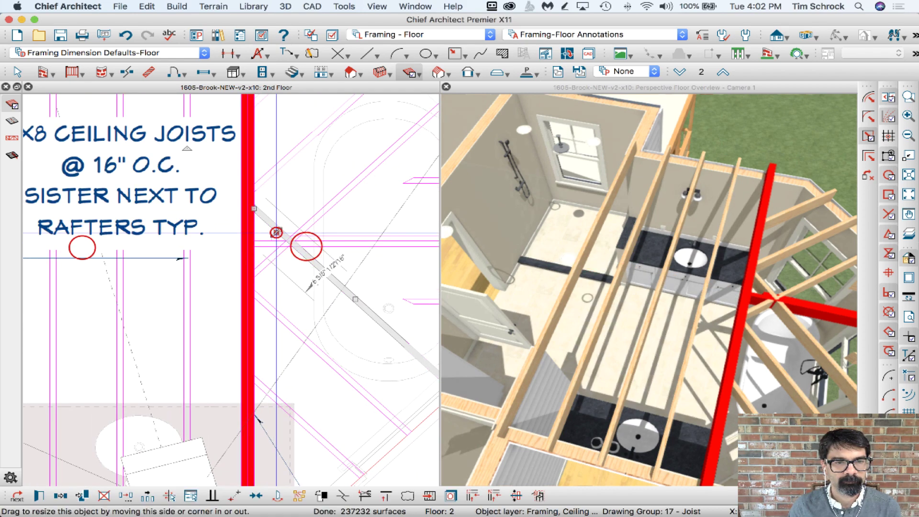
left_click_drag(277, 236, 254, 237)
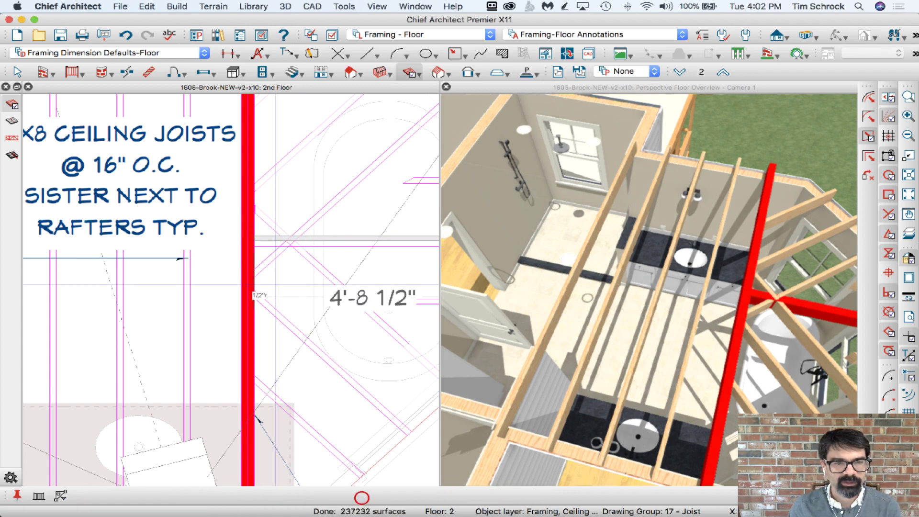
left_click(362, 496)
- Set the short joist's Fill Style color to Red and deselect it
scroll(268, 239, "down", 3)
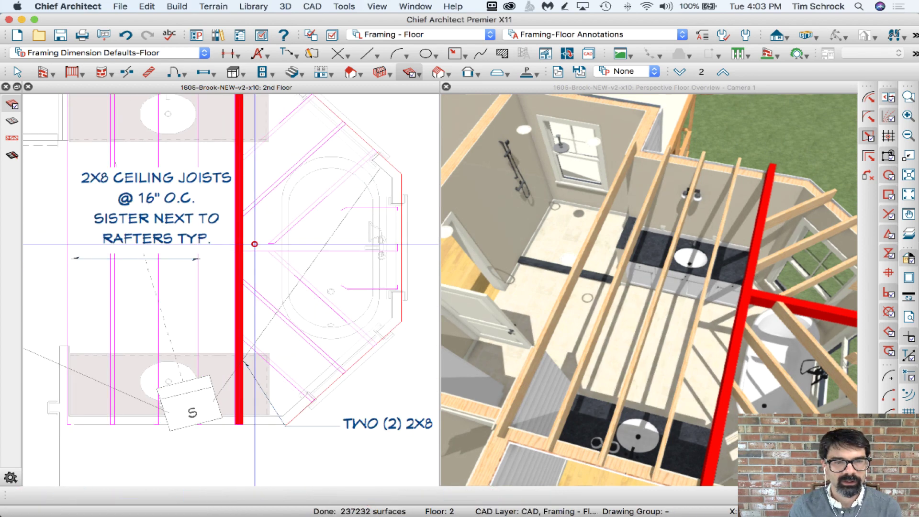
double_click(269, 238)
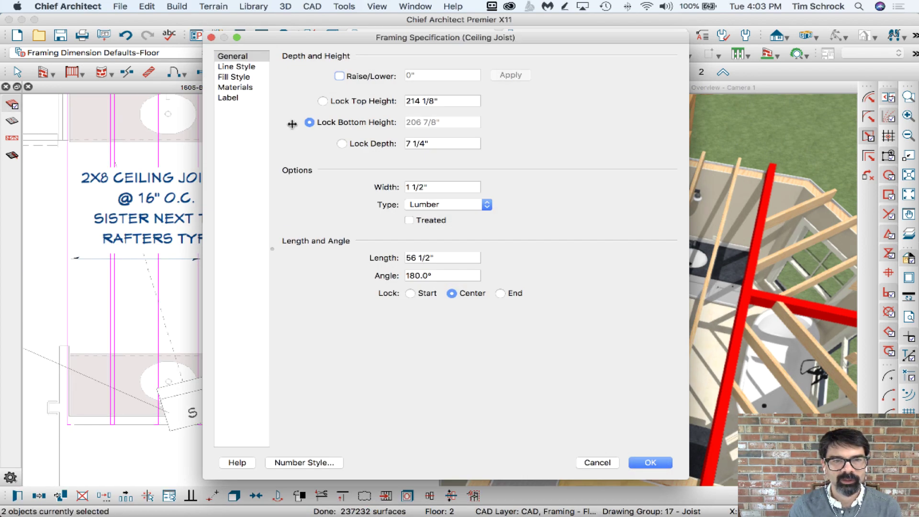
left_click(249, 78)
left_click(396, 304)
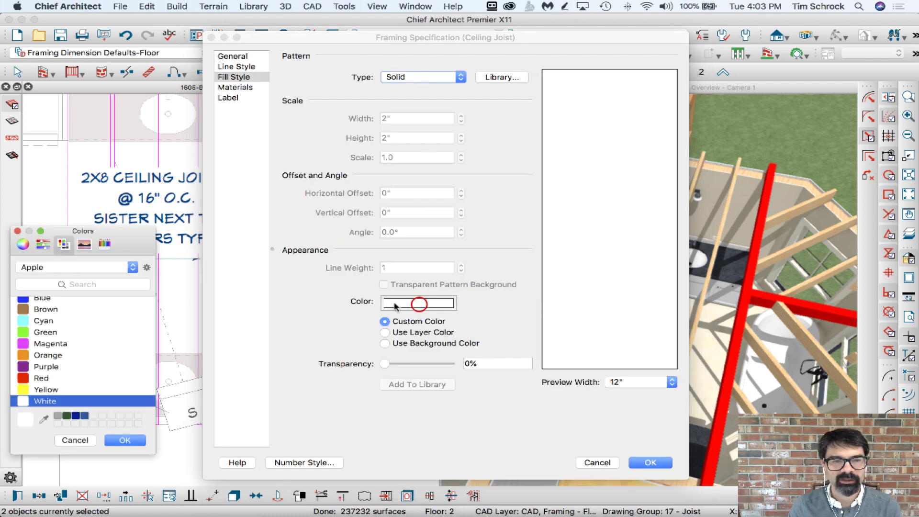
left_click(42, 378)
key("Return")
key("Return")
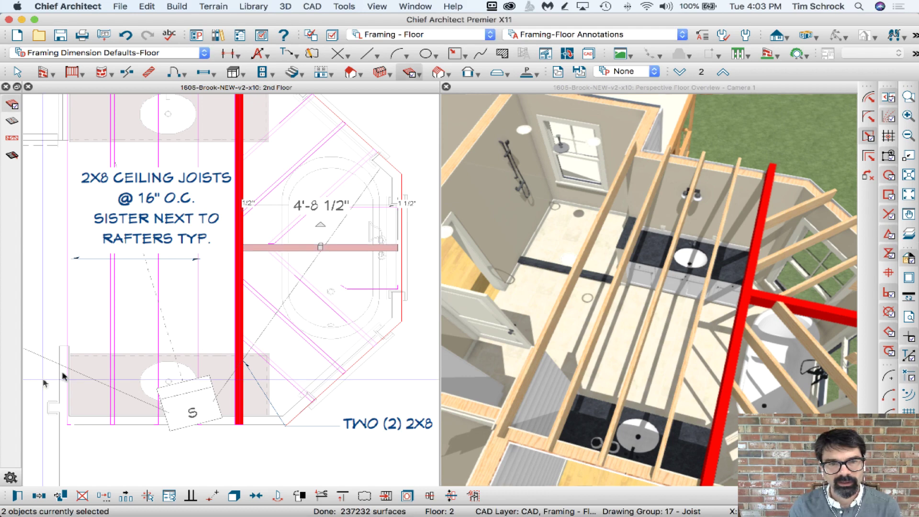
key("Escape")
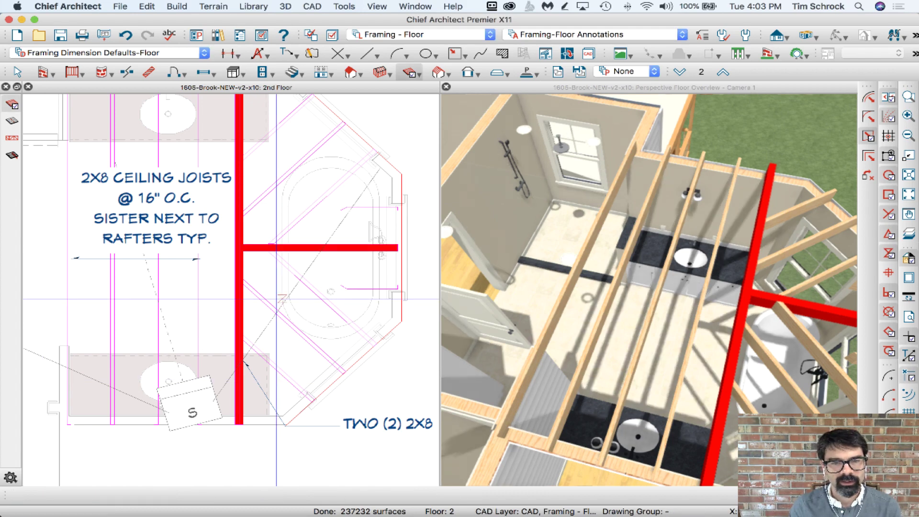
scroll(213, 316, "down", 2)
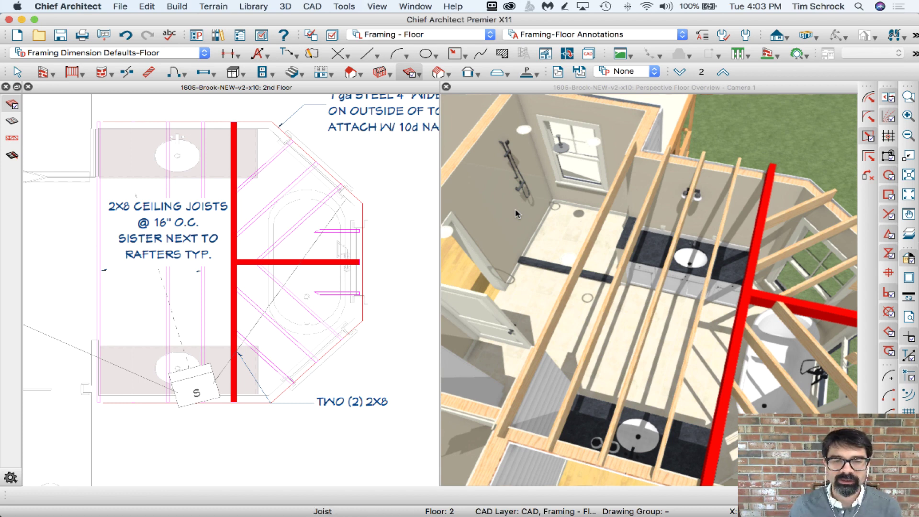
- Sample the Master Bath room with the Object Eyedropper, review its loadable properties, cancel, and reselect the eyedropper
left_click(782, 39)
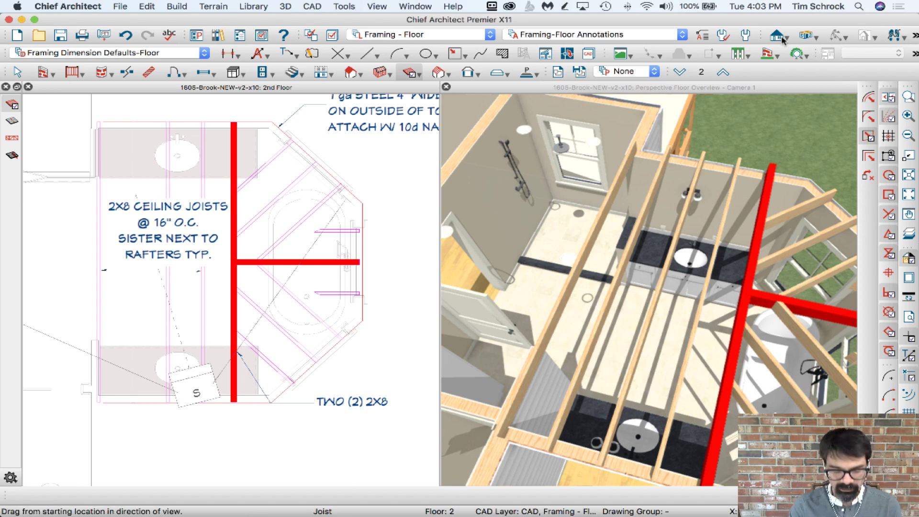
key("shift+b")
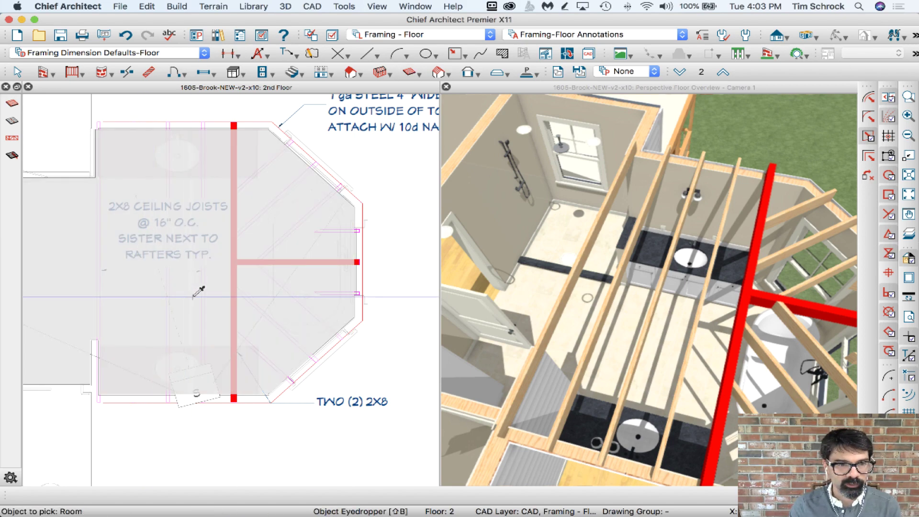
left_click(219, 290)
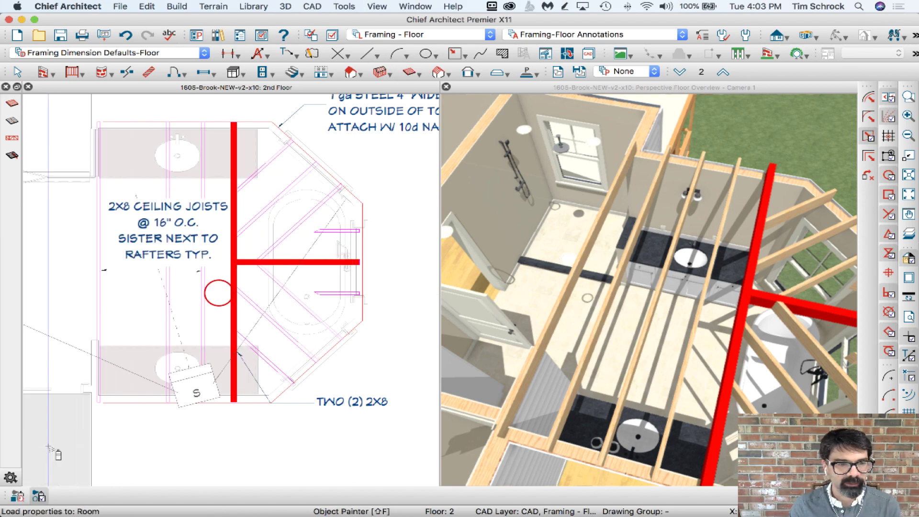
left_click(21, 496)
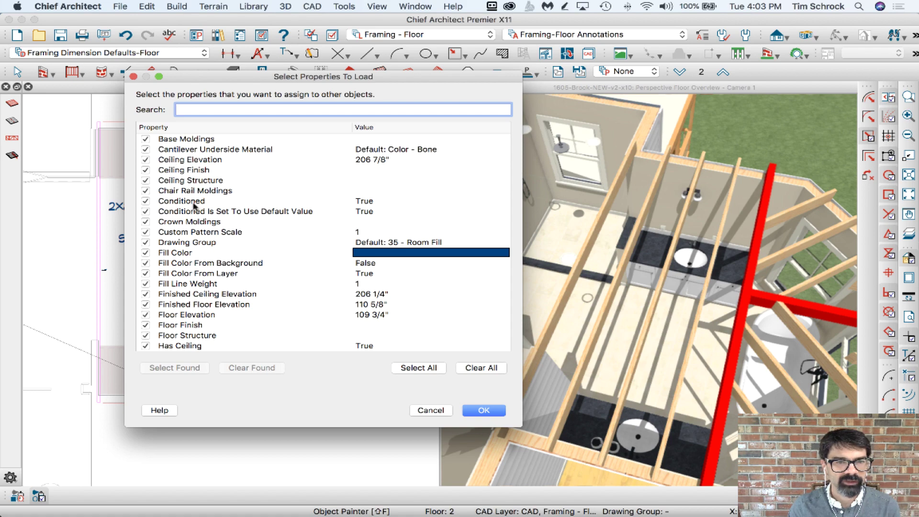
scroll(194, 206, "down", 10)
scroll(194, 206, "down", 2)
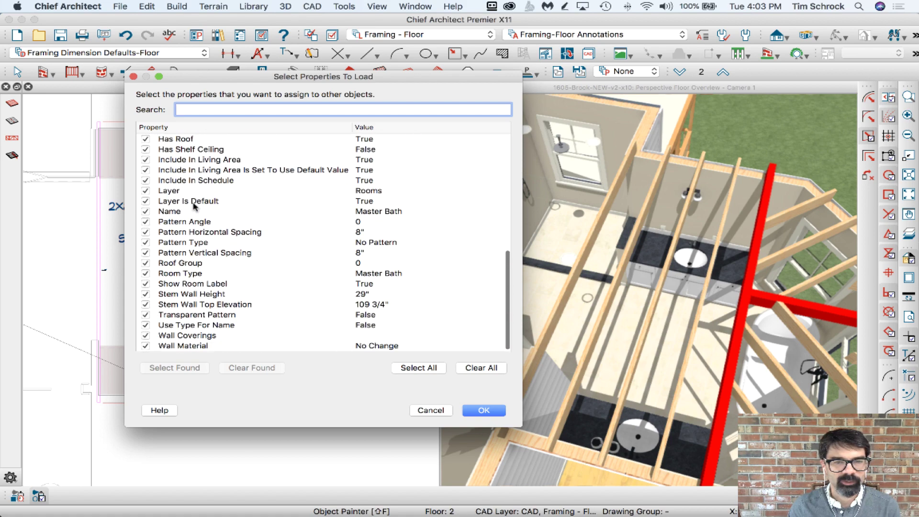
left_click(435, 411)
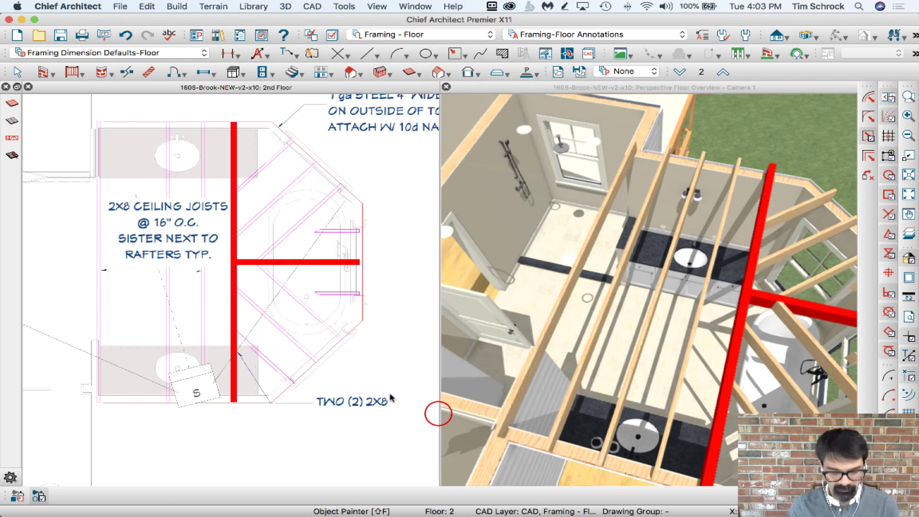
left_click(39, 496)
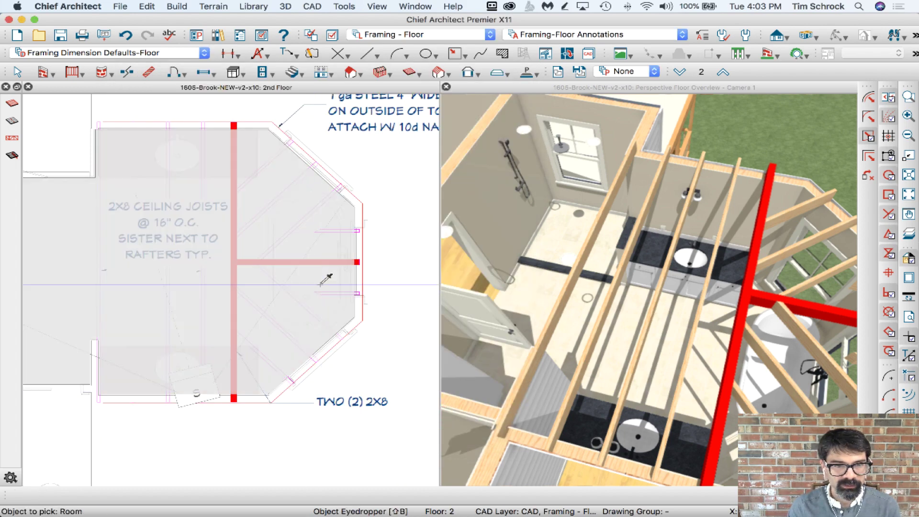
left_click(365, 277)
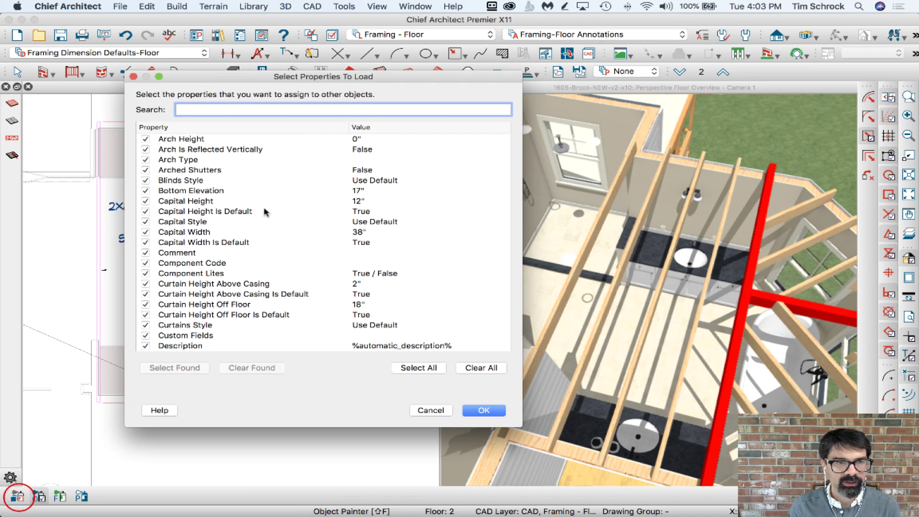
scroll(221, 177, "down", 5)
scroll(221, 211, "down", 15)
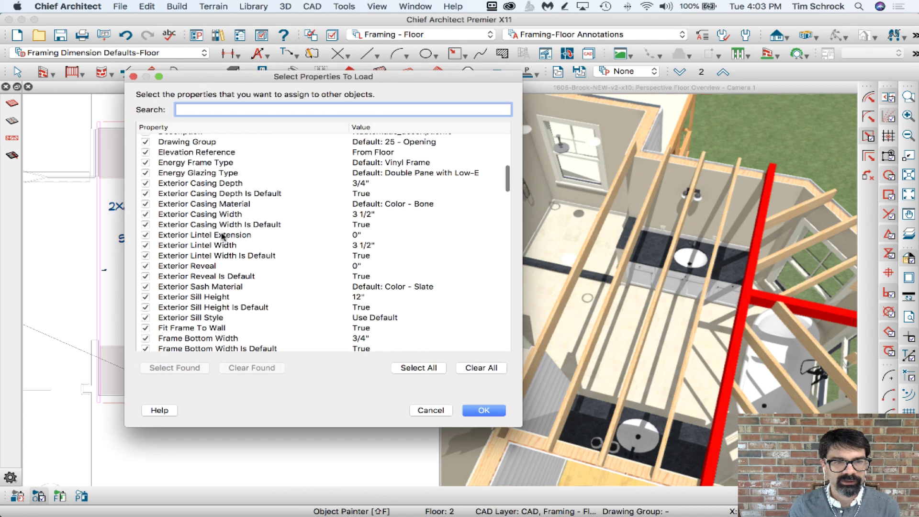
scroll(221, 238, "down", 14)
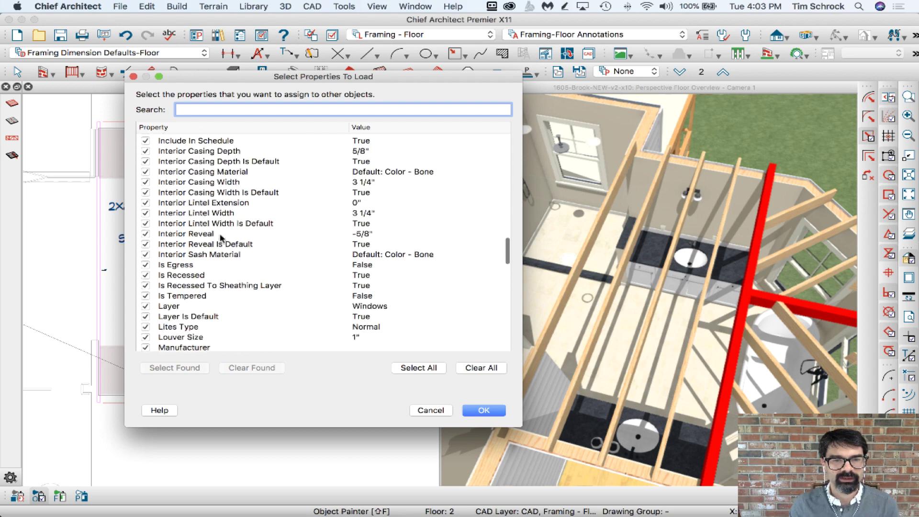
scroll(222, 238, "down", 12)
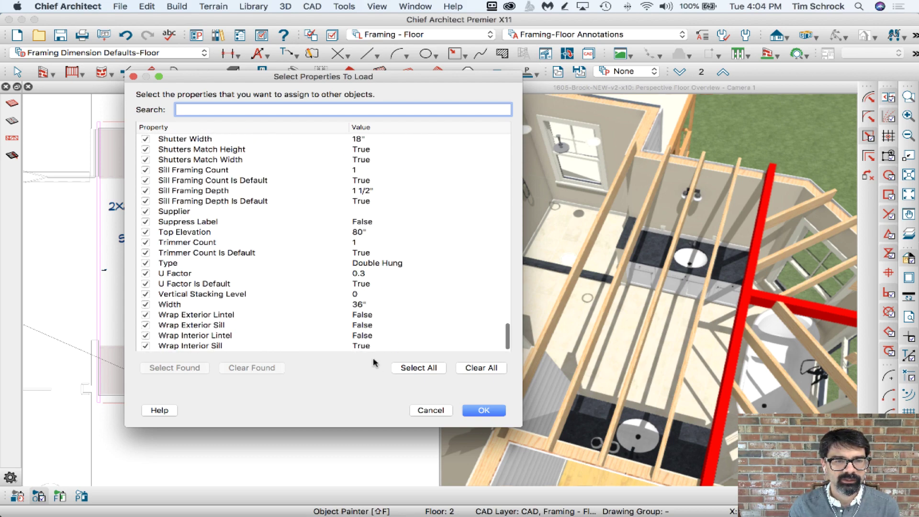
left_click(431, 410)
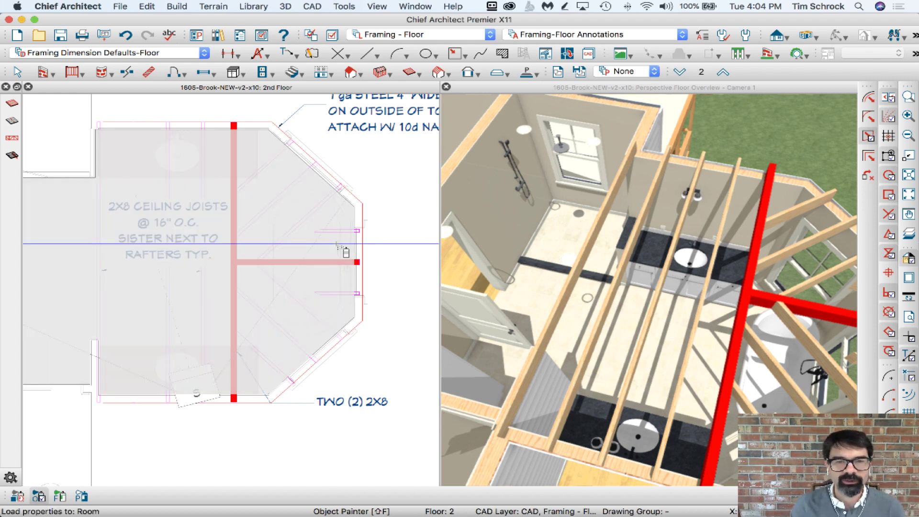
key("shift+b")
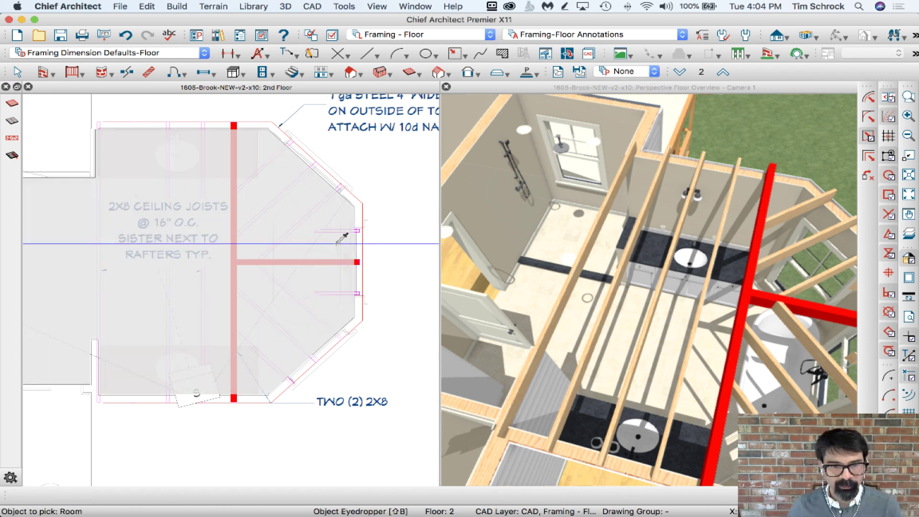
- Pick up the room's properties, then review the eyedropper and painter modes under Tools > Object Painter
left_click(337, 243)
left_click(345, 6)
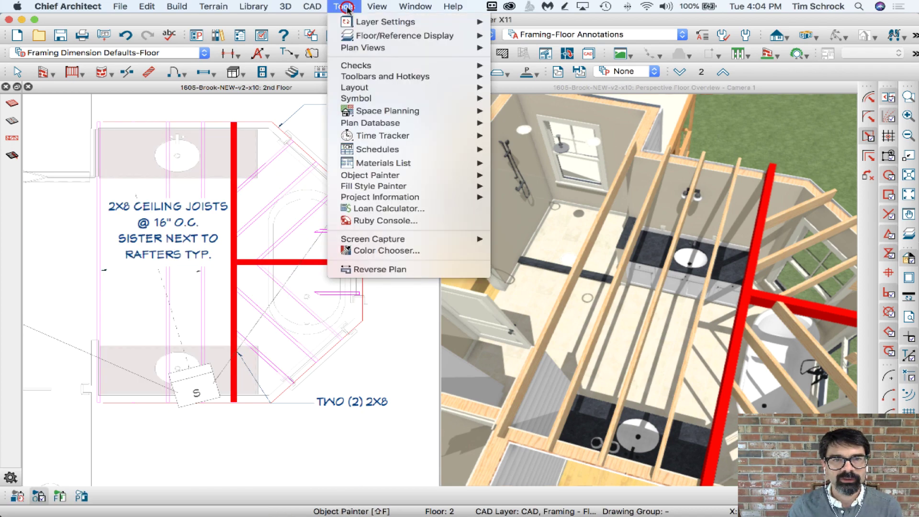
mouse_move(379, 174)
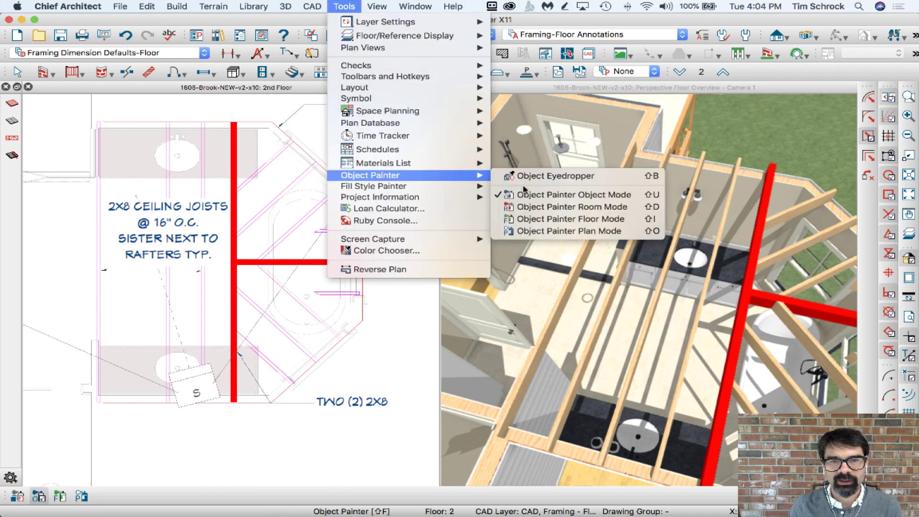
left_click(533, 175)
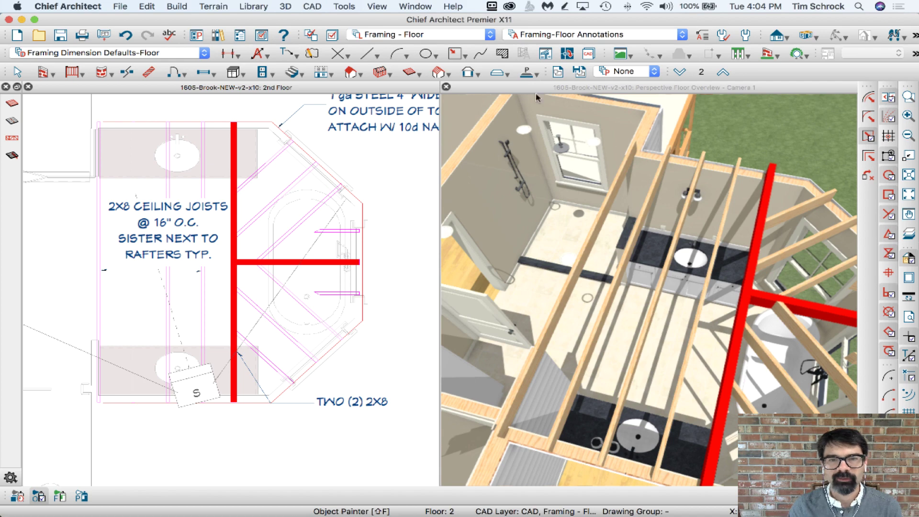